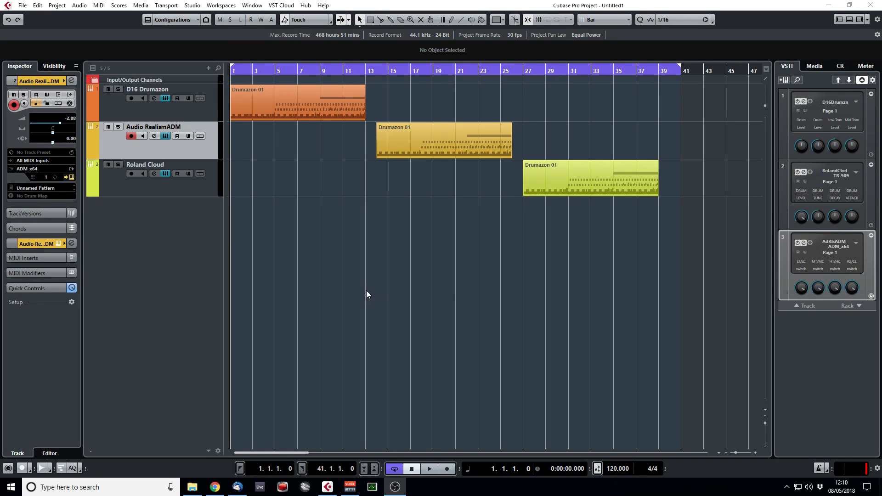
Select the D16 Drumazon track and position its Drumazon instrument window over the project.
{"action": "left_click", "coordinate": [209, 110]}
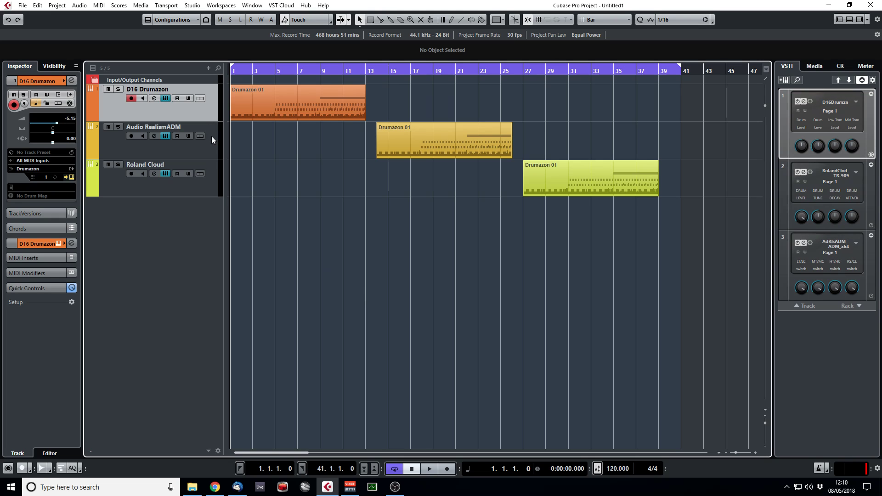
{"action": "left_click", "coordinate": [212, 148]}
{"action": "left_click", "coordinate": [212, 181]}
{"action": "left_click", "coordinate": [214, 113]}
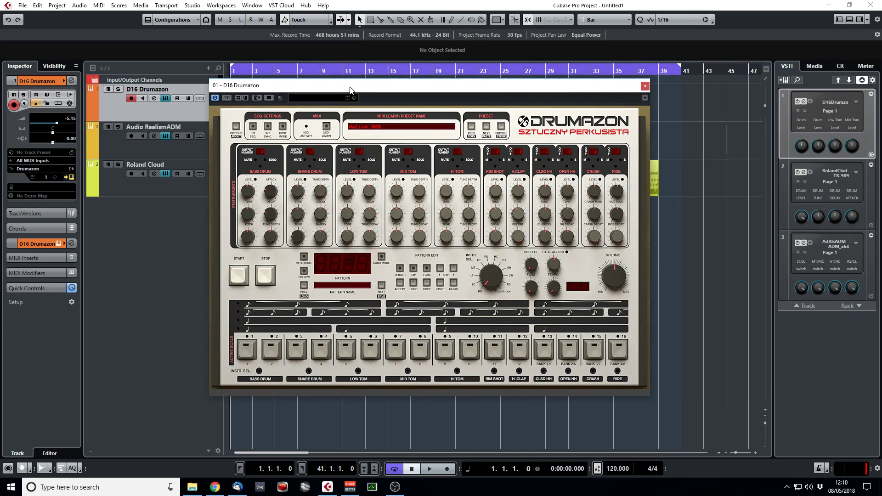
{"action": "left_click_drag", "start_coordinate": [352, 88], "coordinate": [317, 138]}
Play about 13 bars of the first part through Drumazon, then stop.
{"action": "left_click", "coordinate": [236, 71]}
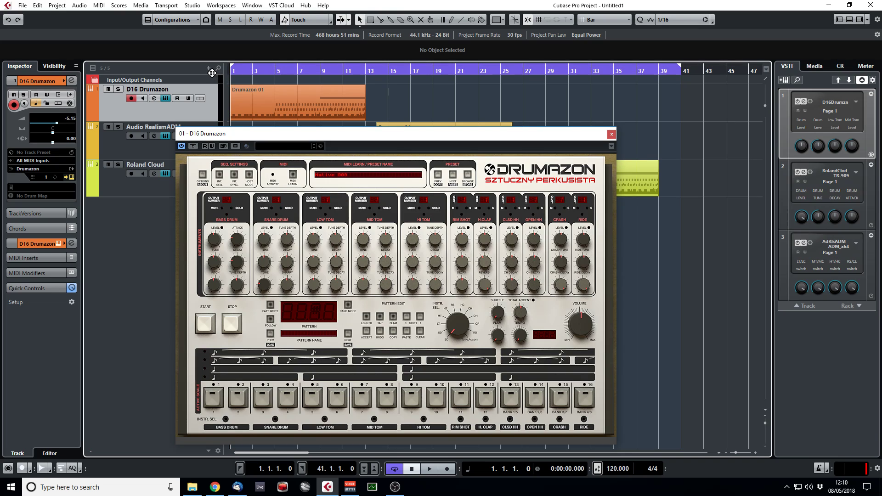
{"action": "key", "text": "space"}
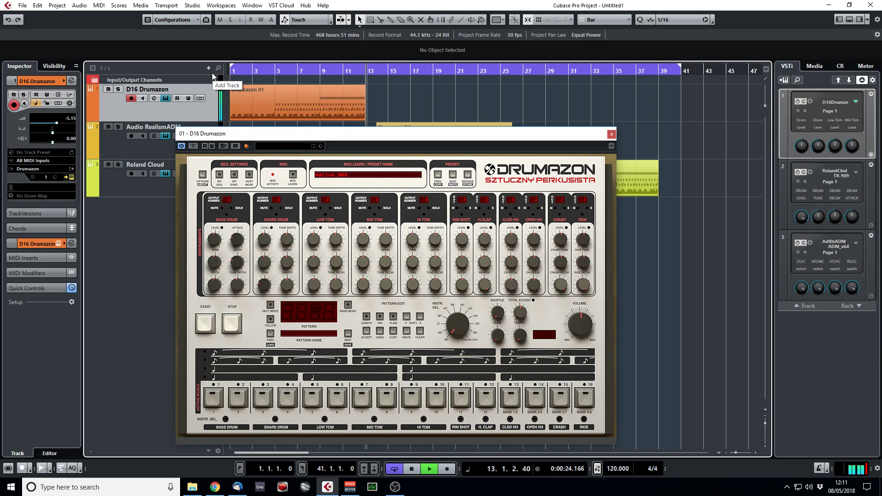
{"action": "key", "text": "space"}
Move Drumazon out of view, set the playhead to bar 14, and bring up AudioRealism ADM.
{"action": "left_click_drag", "start_coordinate": [554, 133], "coordinate": [881, 134]}
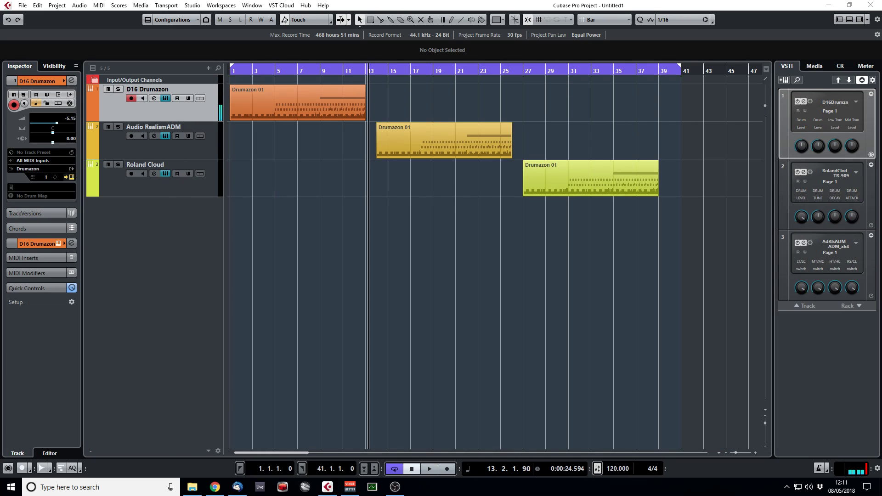
{"action": "left_click", "coordinate": [375, 71]}
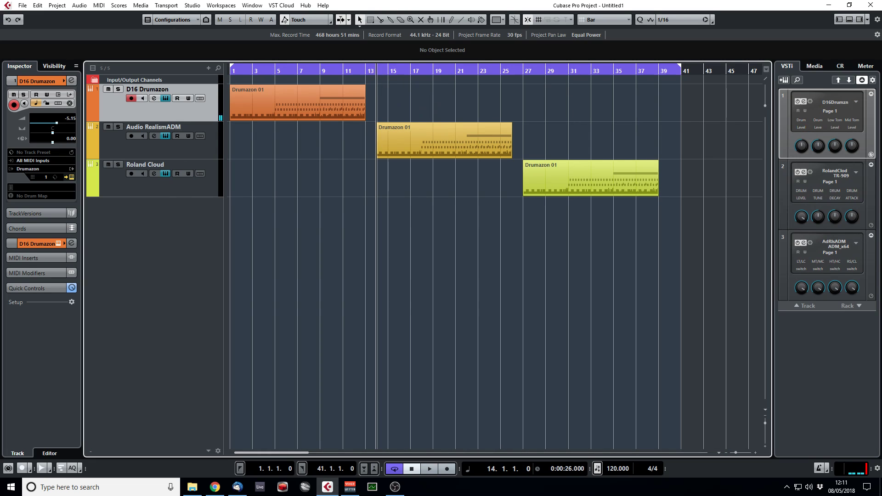
{"action": "left_click_drag", "start_coordinate": [507, 205], "coordinate": [377, 178]}
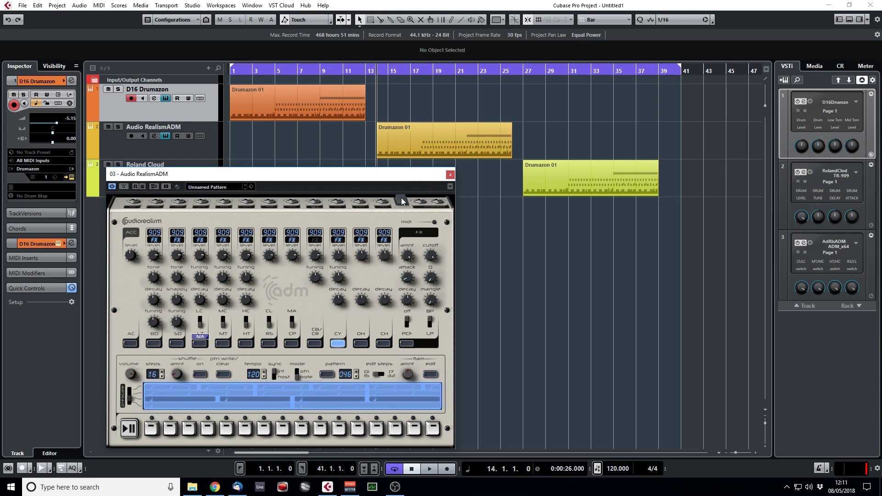
Play the second part from bar 14 through AudioRealism ADM, then stop and close it.
{"action": "key", "text": "space"}
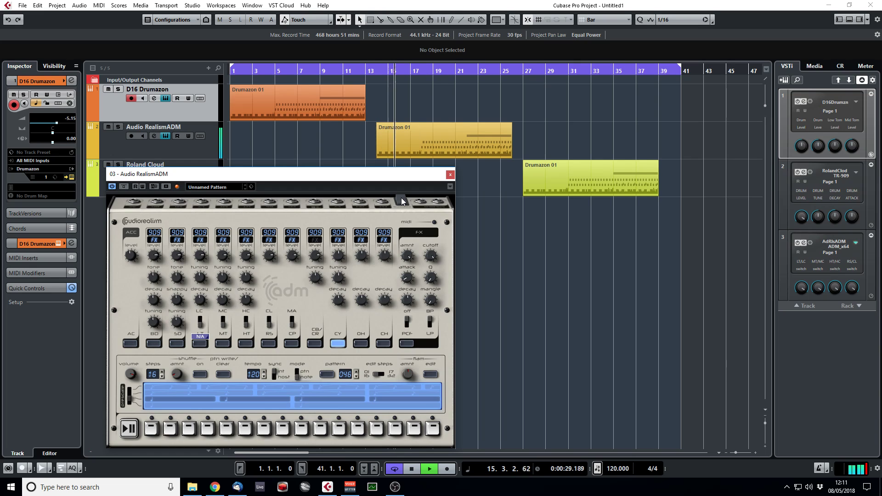
{"action": "left_click_drag", "start_coordinate": [401, 201], "coordinate": [397, 201]}
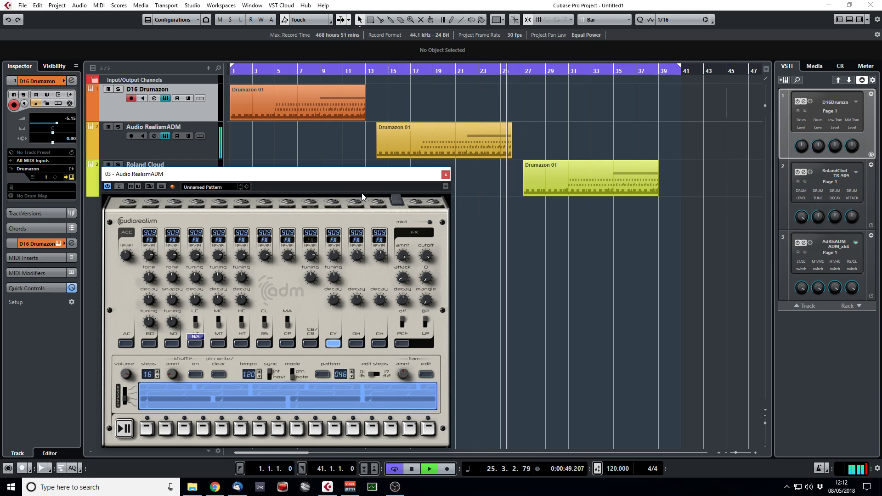
{"action": "key", "text": "space"}
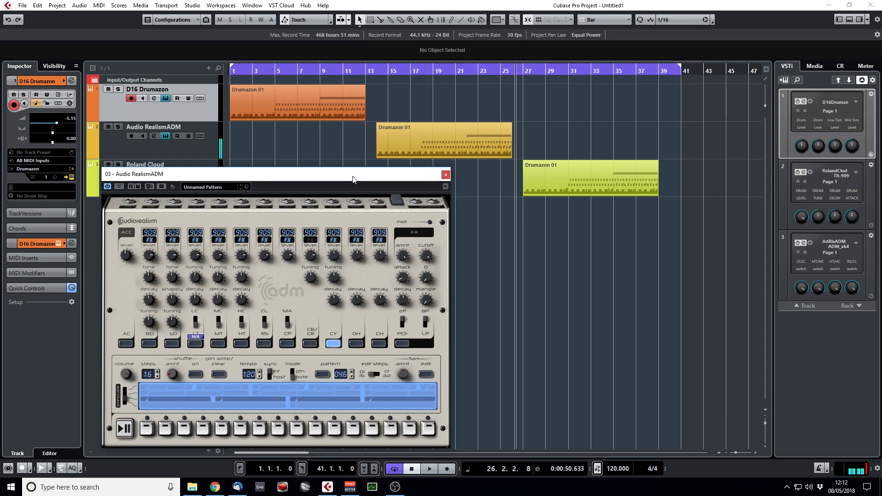
{"action": "key", "text": "Escape"}
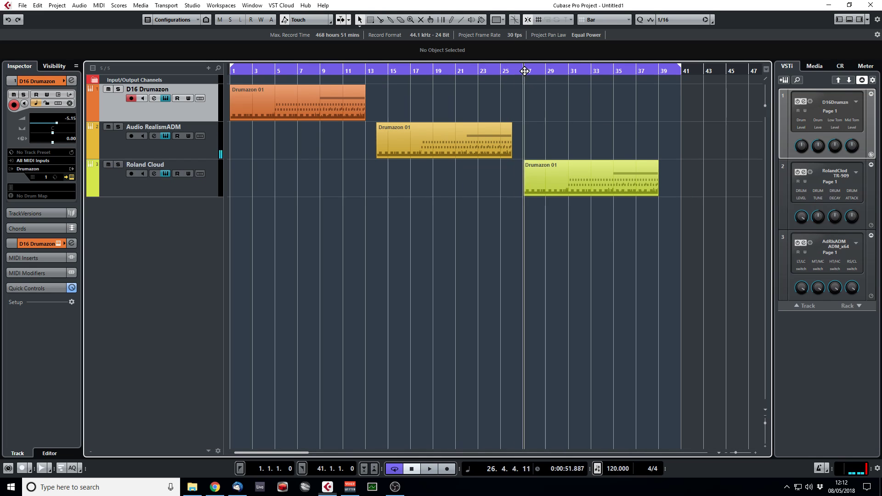
Play the third part from just before bar 27 through the Roland Cloud TR-909, then stop.
{"action": "left_click", "coordinate": [523, 73]}
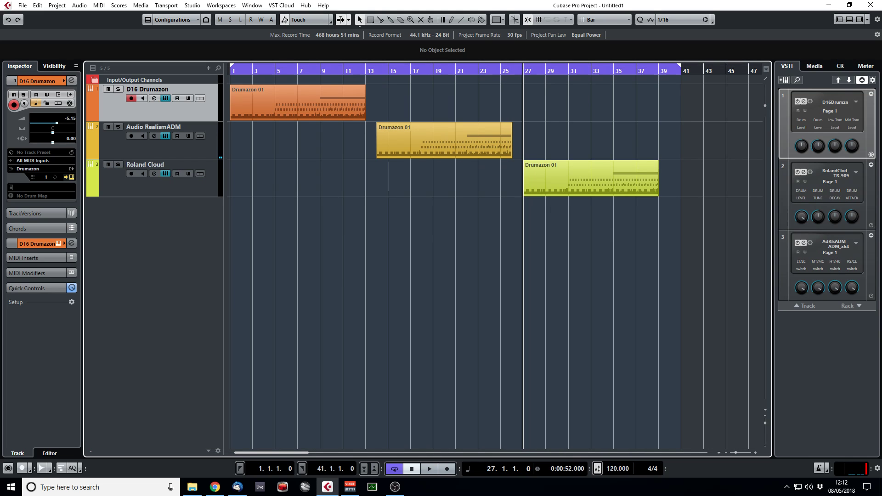
{"action": "left_click_drag", "start_coordinate": [689, 207], "coordinate": [400, 173]}
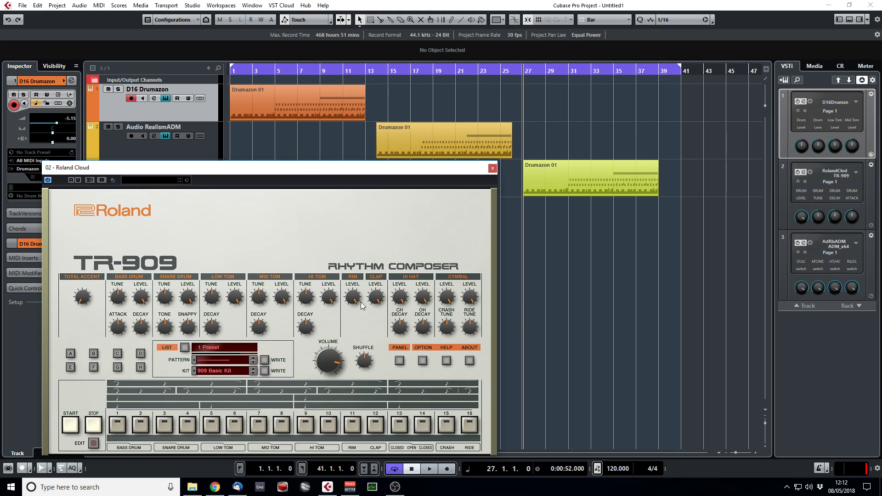
{"action": "left_click", "coordinate": [521, 70]}
{"action": "key", "text": "space"}
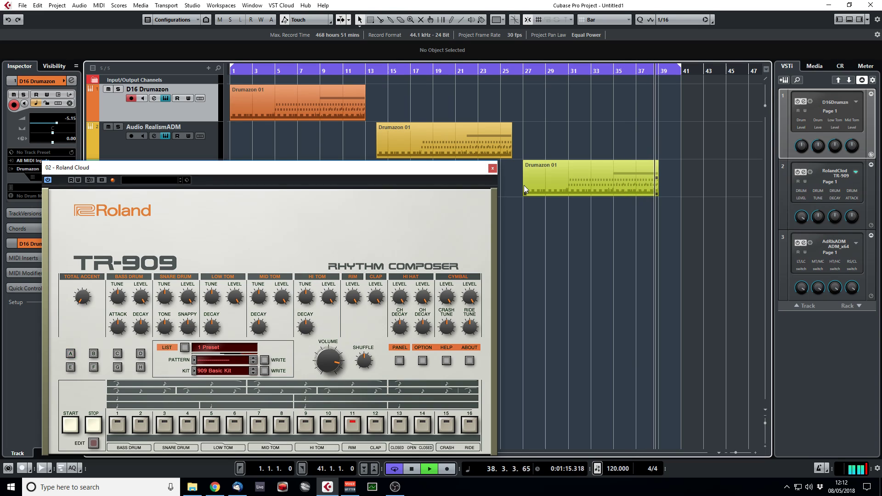
{"action": "key", "text": "space"}
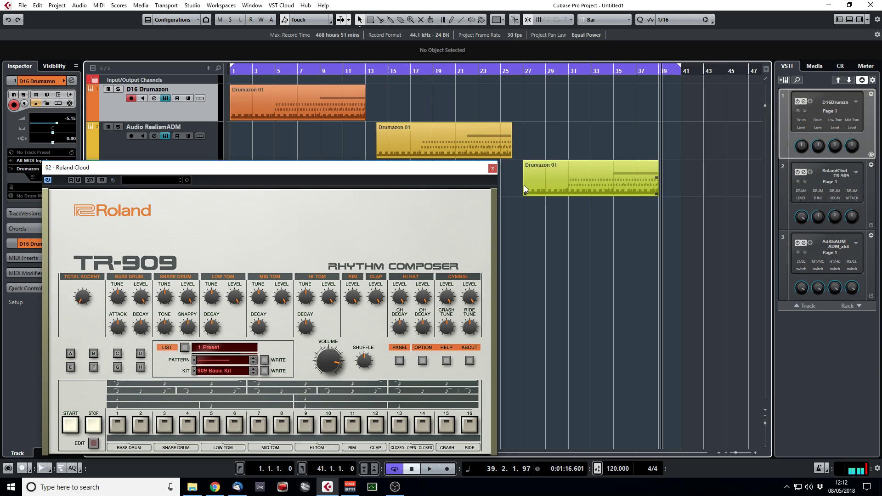
{"action": "mouse_move", "coordinate": [384, 175]}
{"action": "left_mouse_down"}
{"action": "mouse_move", "coordinate": [880, 368]}
{"action": "mouse_move", "coordinate": [880, 276]}
{"action": "mouse_move", "coordinate": [416, 218]}
{"action": "mouse_move", "coordinate": [407, 157]}
{"action": "mouse_move", "coordinate": [395, 181]}
{"action": "mouse_move", "coordinate": [383, 176]}
{"action": "left_mouse_up"}
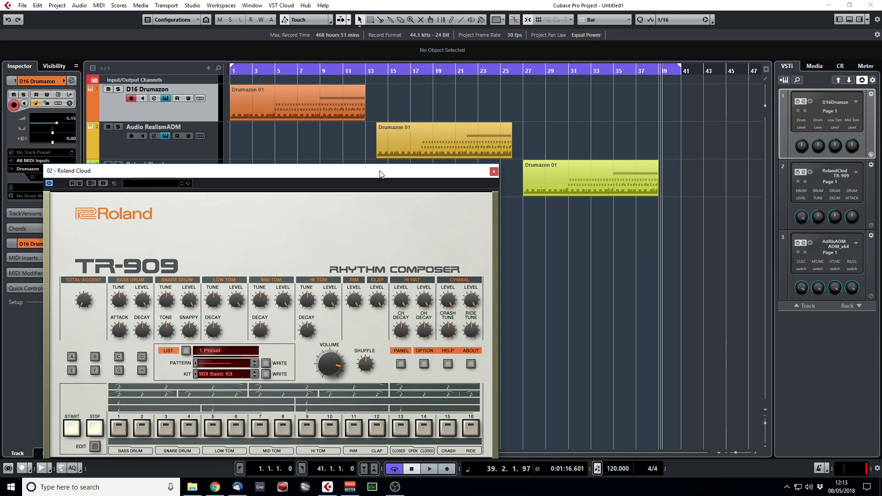
{"action": "left_click_drag", "start_coordinate": [379, 174], "coordinate": [504, 185]}
Close the TR-909 window, select Roland Cloud, then reopen and close its TR-909 editor.
{"action": "left_click", "coordinate": [621, 181]}
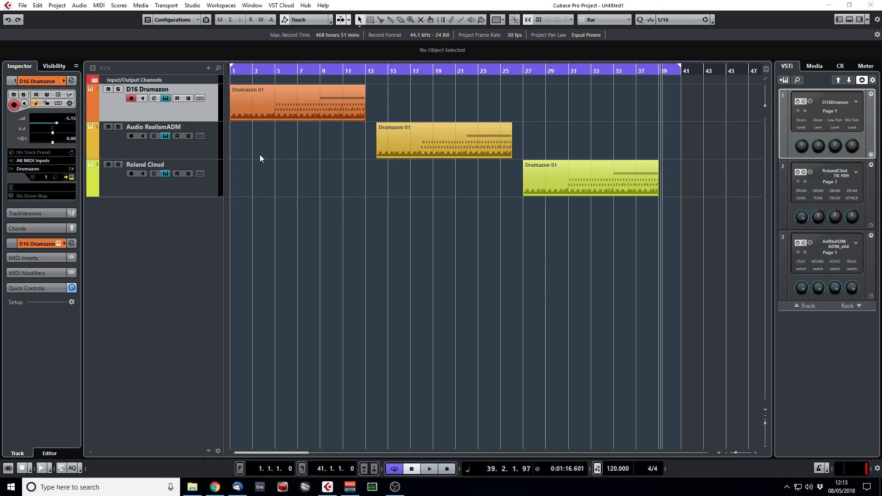
{"action": "left_click", "coordinate": [197, 148]}
{"action": "left_click", "coordinate": [211, 186]}
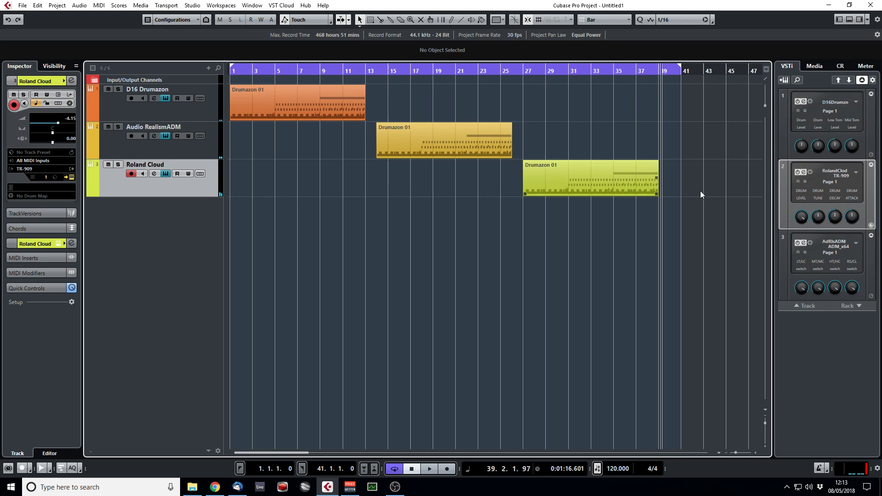
{"action": "left_click", "coordinate": [804, 171]}
{"action": "left_click_drag", "start_coordinate": [268, 155], "coordinate": [294, 157]}
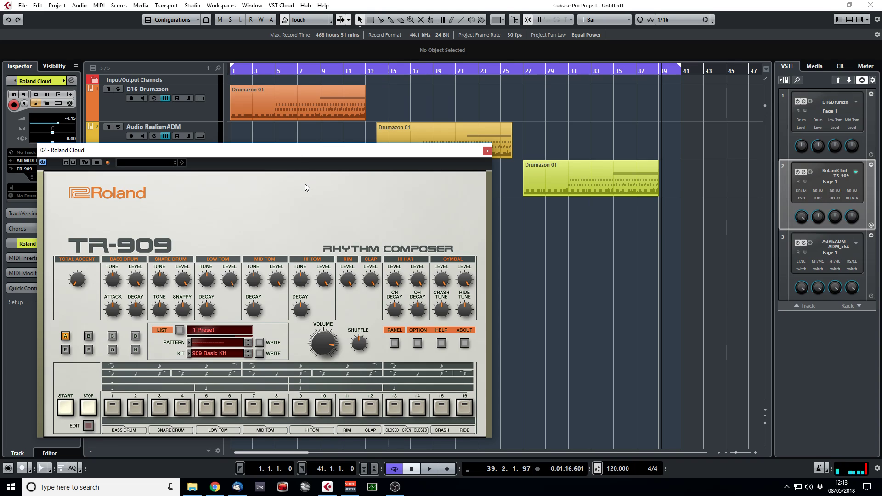
{"action": "left_click", "coordinate": [488, 150]}
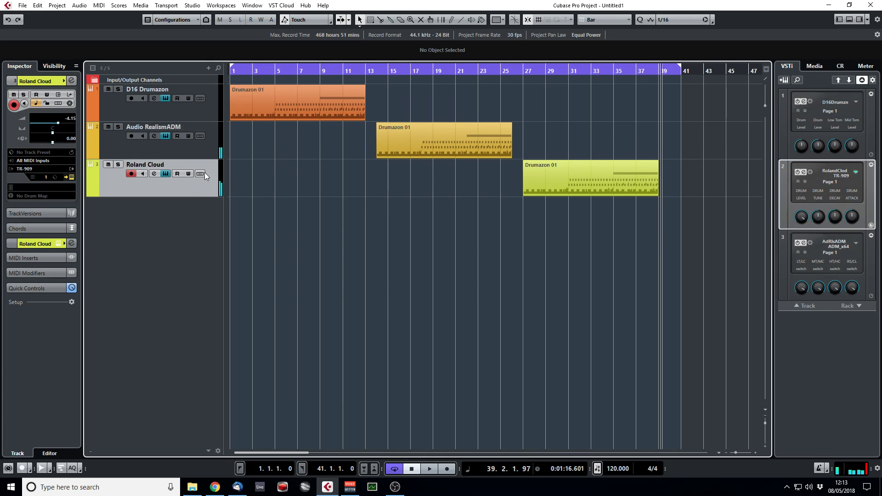
Cycle through the three track headers, ending on the D16 Drumazon track.
{"action": "left_click", "coordinate": [203, 153]}
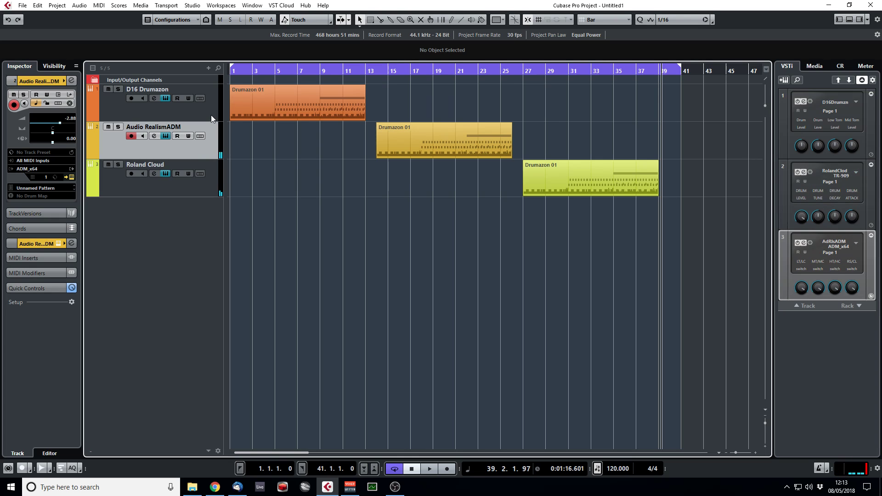
{"action": "left_click", "coordinate": [211, 115]}
{"action": "left_click", "coordinate": [205, 173]}
{"action": "left_click", "coordinate": [208, 111]}
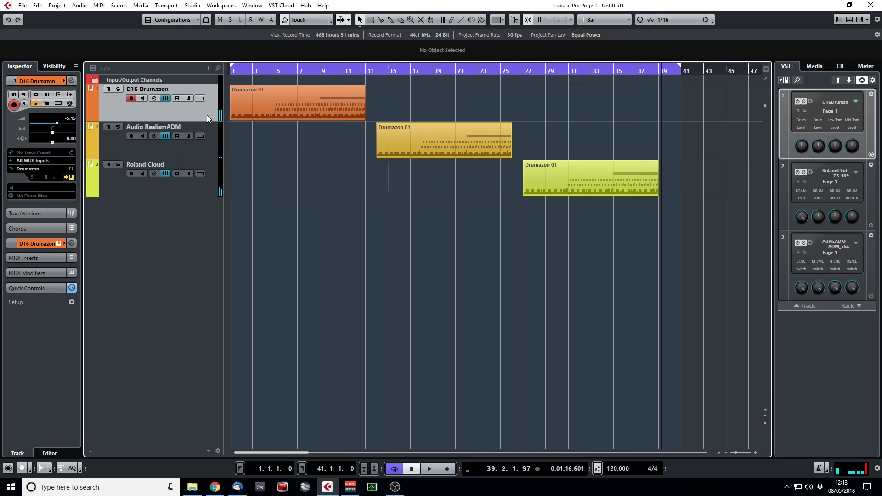
Open the Drumazon panel and raise its Ride Tune from 0.440 to 0.552.
{"action": "left_click", "coordinate": [206, 179]}
{"action": "left_click", "coordinate": [208, 115]}
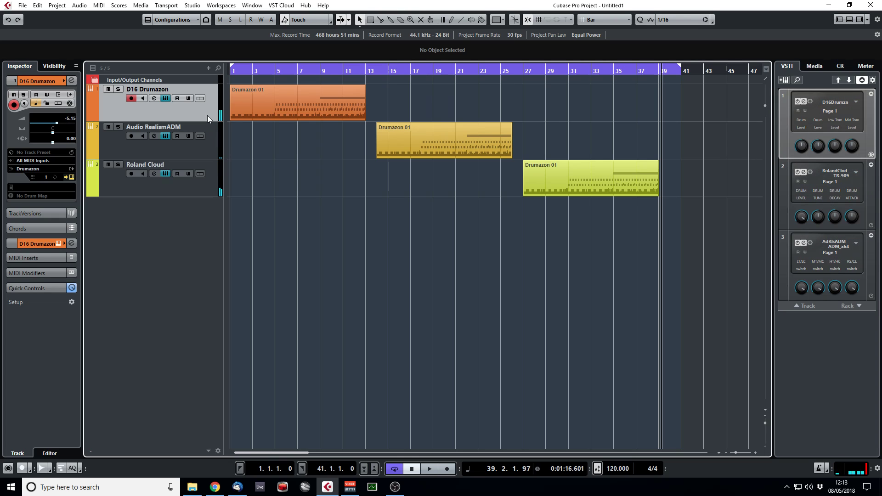
{"action": "left_click", "coordinate": [154, 98]}
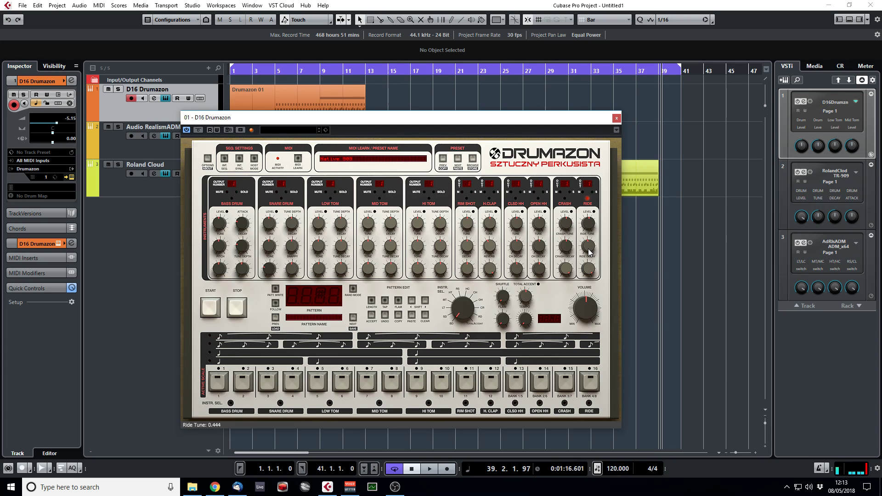
{"action": "left_click", "coordinate": [164, 192]}
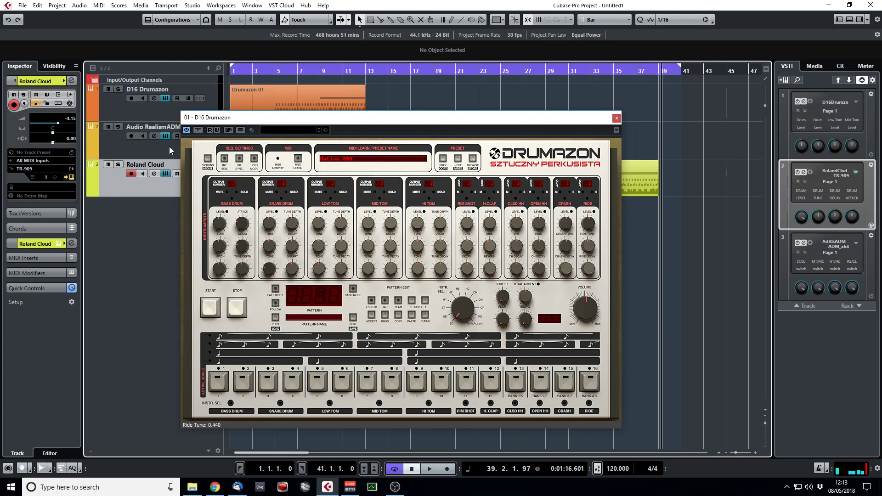
{"action": "left_click", "coordinate": [153, 108]}
{"action": "left_click_drag", "start_coordinate": [588, 246], "coordinate": [597, 233]}
Nudge the Drumazon Ride Tune to about 0.576, A/B-ing against the Roland Cloud track.
{"action": "left_click", "coordinate": [153, 188]}
{"action": "left_click", "coordinate": [145, 114]}
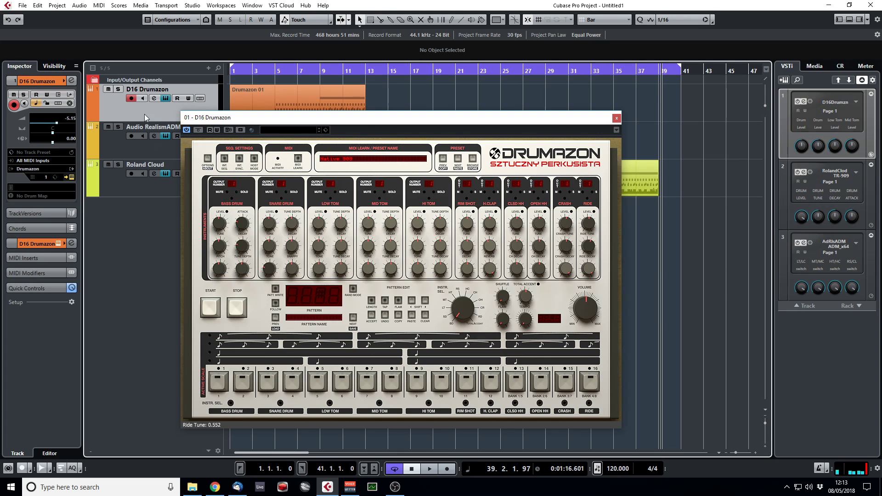
{"action": "left_click_drag", "start_coordinate": [590, 248], "coordinate": [596, 243]}
{"action": "left_click", "coordinate": [147, 185]}
{"action": "left_click", "coordinate": [147, 113]}
{"action": "left_click", "coordinate": [148, 187]}
{"action": "left_click", "coordinate": [132, 114]}
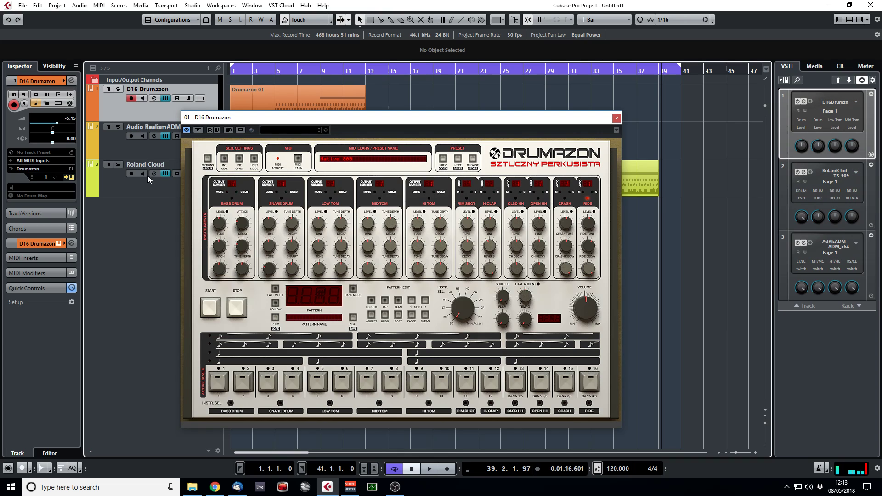
{"action": "left_click", "coordinate": [151, 185]}
{"action": "left_click", "coordinate": [157, 114]}
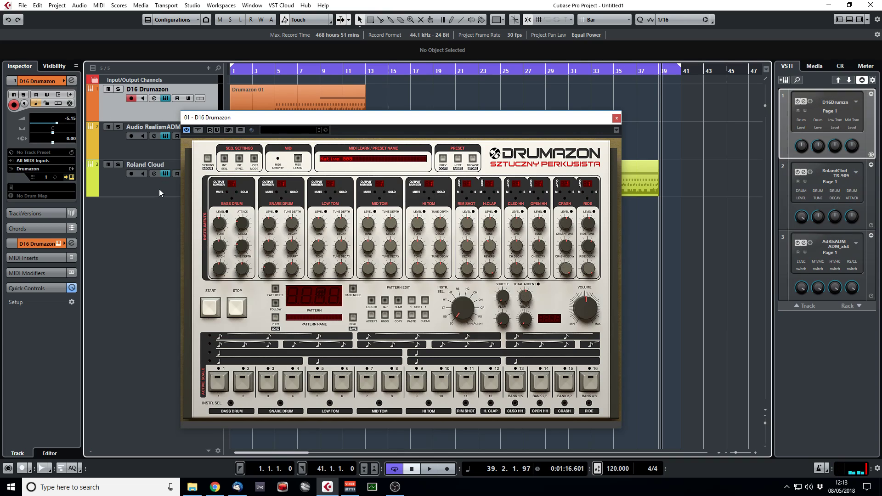
Close the Drumazon window and audition Roland Cloud, D16 Drumazon, then Audio RealismADM.
{"action": "left_click", "coordinate": [616, 118]}
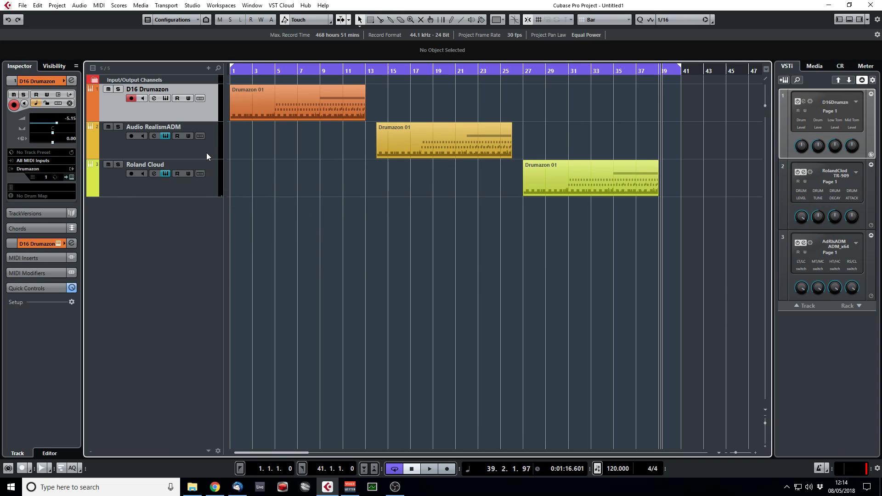
{"action": "left_click", "coordinate": [207, 191]}
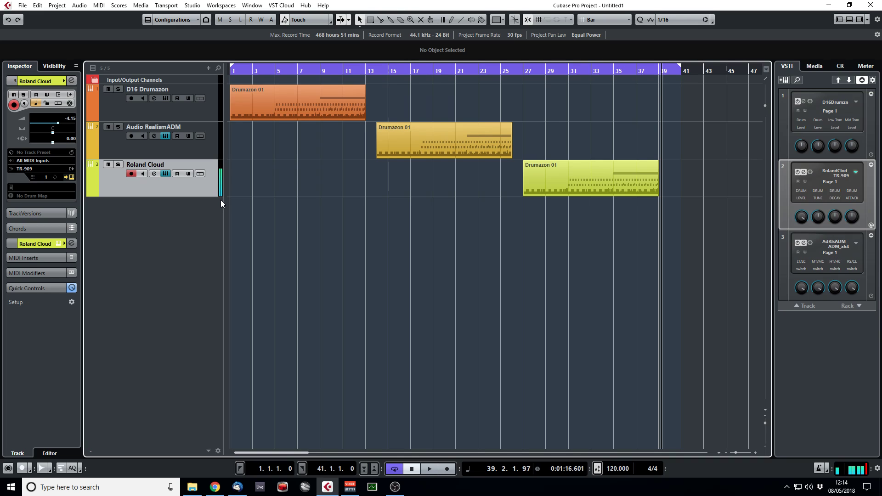
{"action": "left_click", "coordinate": [207, 114]}
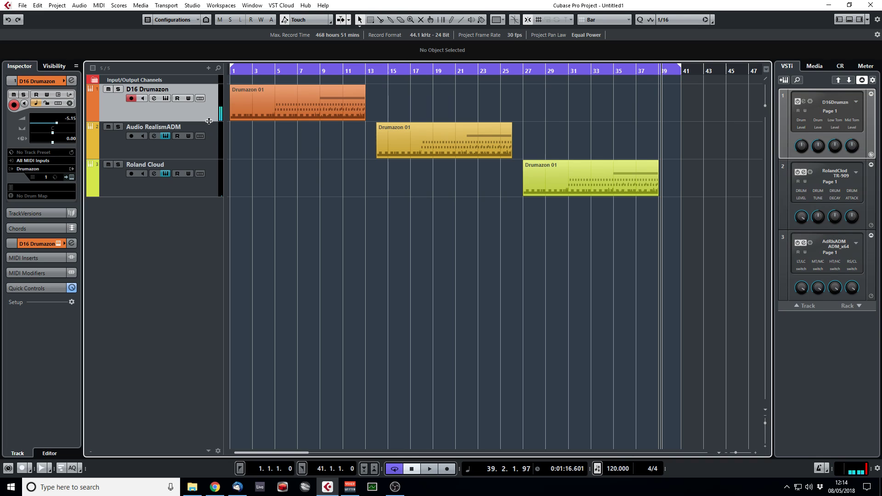
{"action": "left_click", "coordinate": [206, 150]}
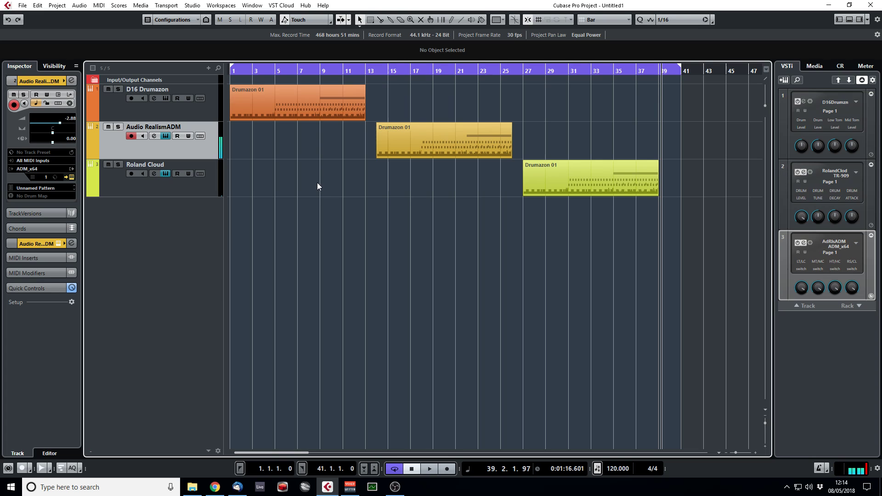
Audition the Roland Cloud, Audio RealismADM and D16 Drumazon tracks in turn.
{"action": "left_click", "coordinate": [206, 185]}
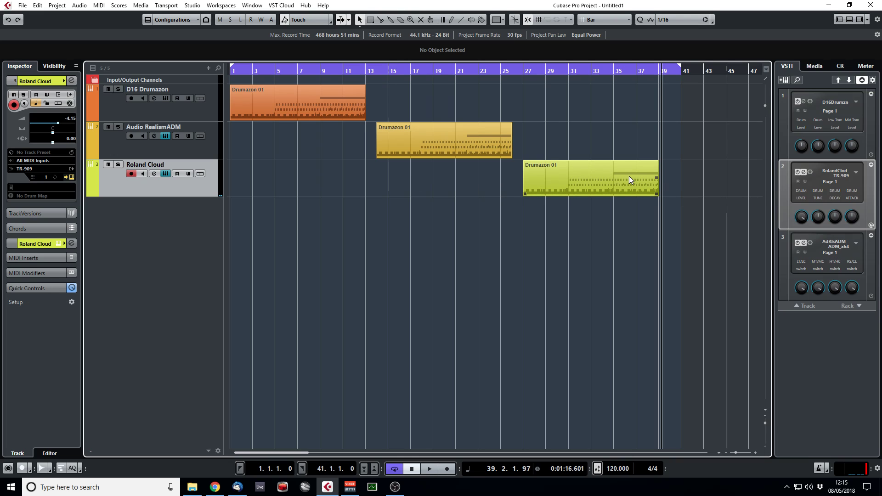
{"action": "left_click", "coordinate": [205, 150]}
{"action": "left_click", "coordinate": [211, 114]}
{"action": "left_click", "coordinate": [200, 184]}
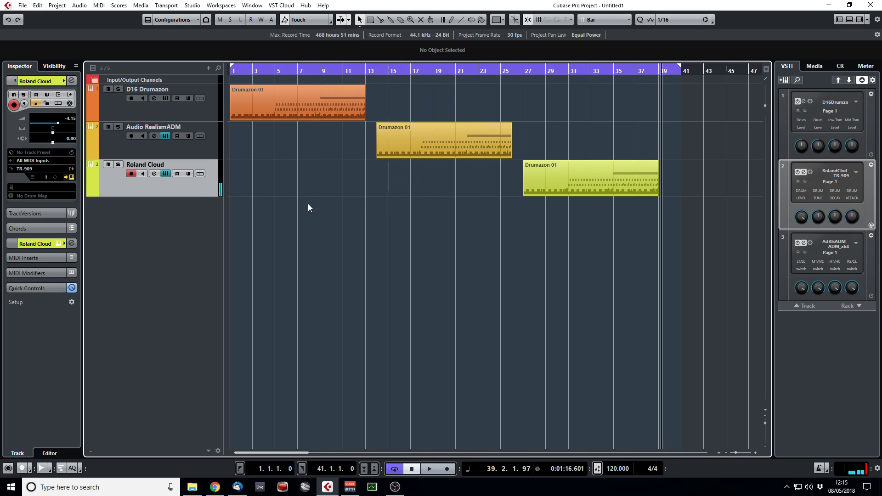
{"action": "left_click", "coordinate": [203, 148]}
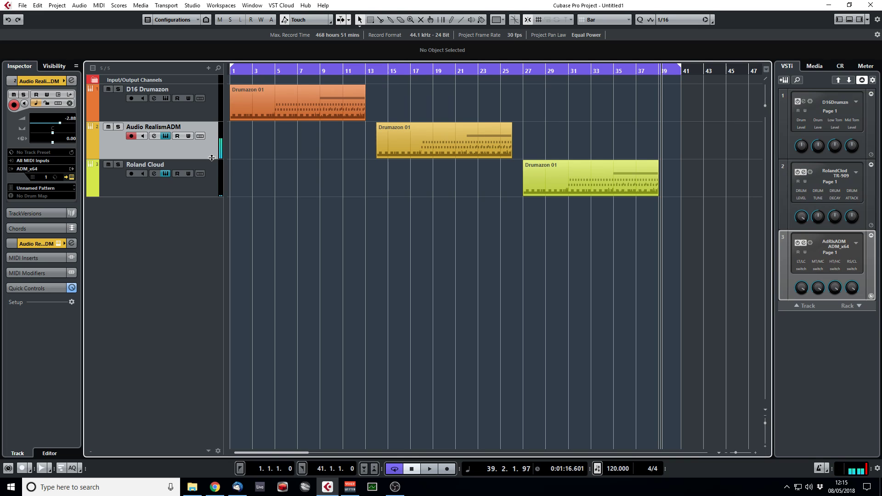
{"action": "left_click", "coordinate": [205, 181]}
Compare the tracks once more, then bring up the Roland Cloud TR-909 with its 909 Basic Kit.
{"action": "left_click", "coordinate": [211, 150]}
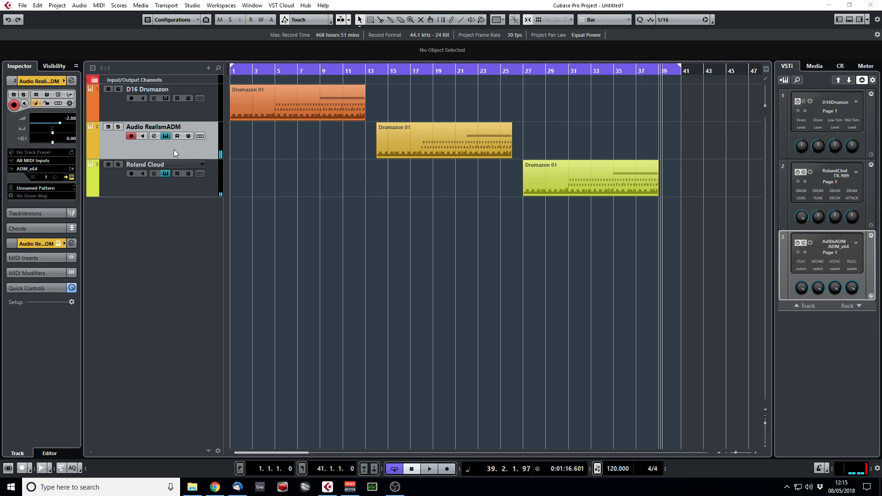
{"action": "left_click", "coordinate": [203, 187]}
{"action": "left_click", "coordinate": [196, 117]}
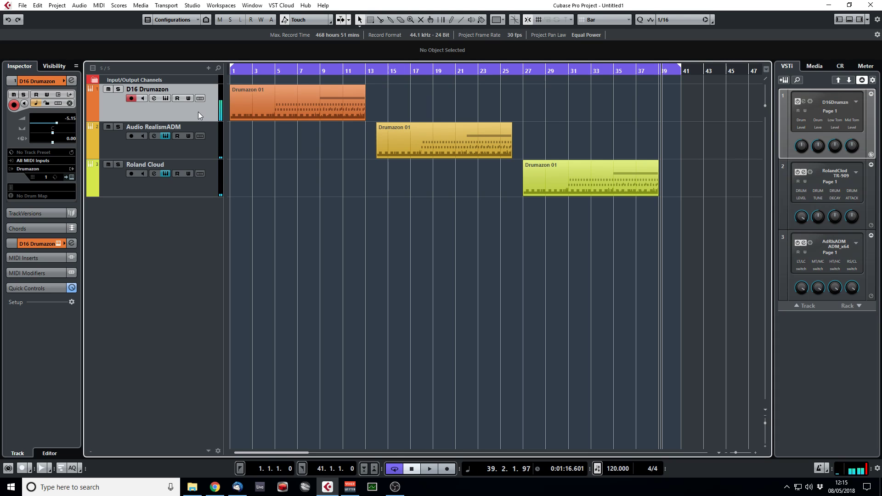
{"action": "left_click", "coordinate": [205, 189]}
{"action": "left_click", "coordinate": [165, 173]}
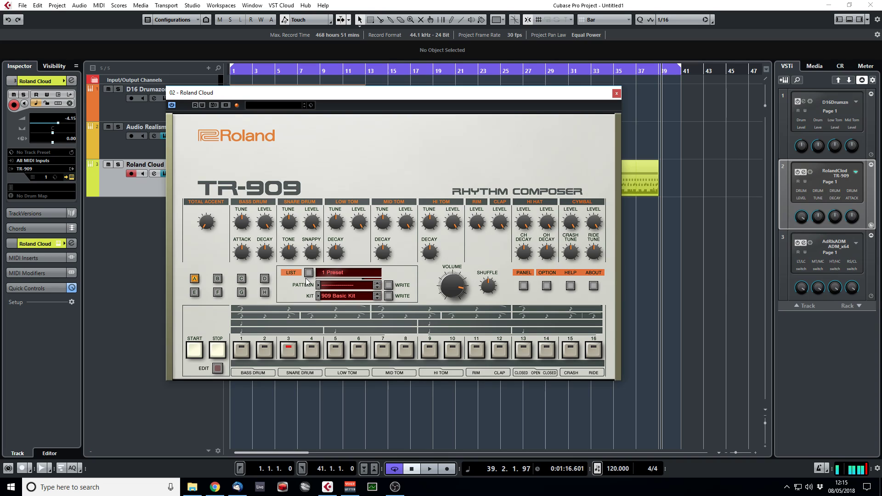
Turn the TR-909 Snare Drum tone to near minimum, close the panel, and select D16 Drumazon.
{"action": "left_click_drag", "start_coordinate": [289, 264], "coordinate": [305, 316]}
{"action": "mouse_move", "coordinate": [295, 256]}
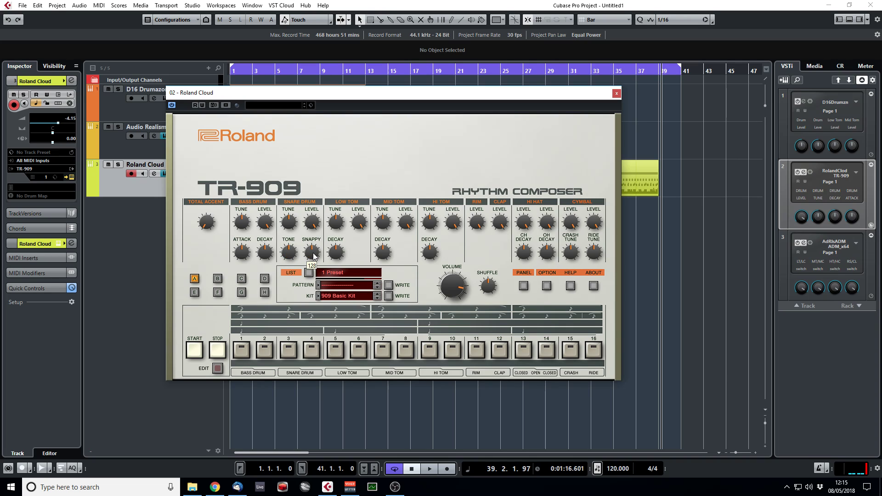
{"action": "left_click", "coordinate": [617, 94]}
{"action": "left_click", "coordinate": [143, 113]}
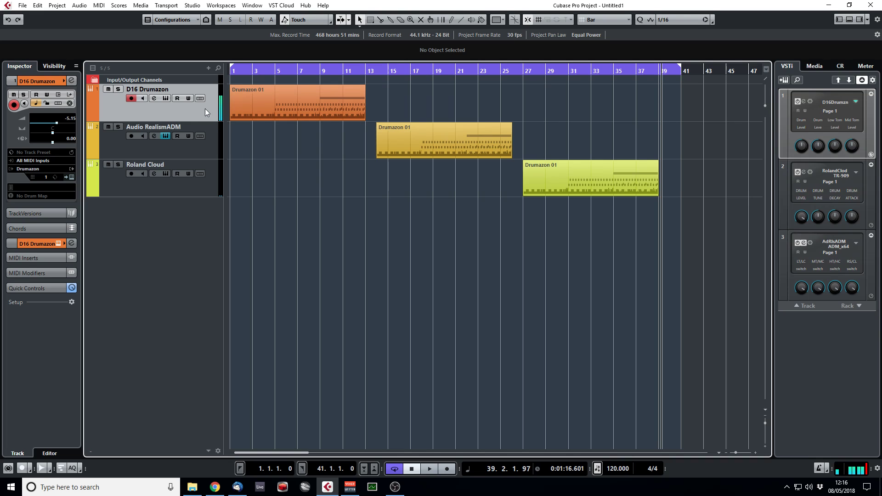
Check the AudioRealism ADM snare at 50%, then select Roland Cloud and close the ADM window.
{"action": "left_click", "coordinate": [209, 150]}
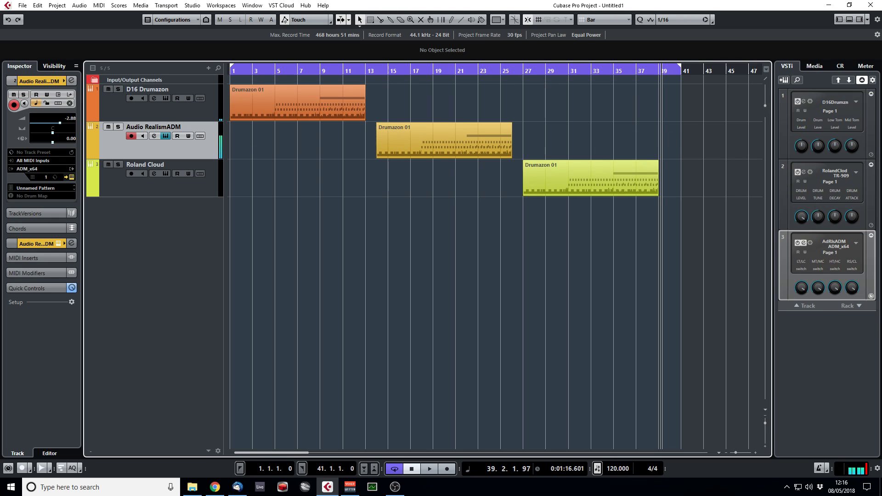
{"action": "key", "text": "ctrl+e"}
{"action": "left_click_drag", "start_coordinate": [475, 183], "coordinate": [391, 170]}
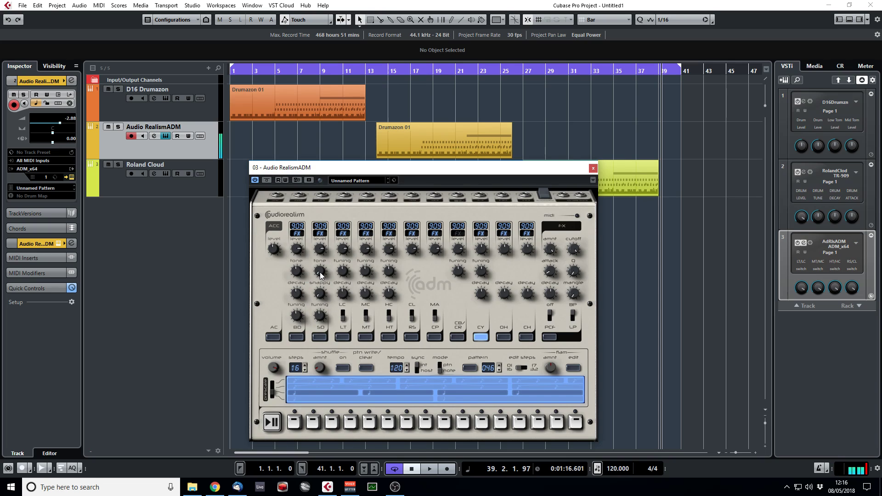
{"action": "mouse_move", "coordinate": [321, 292]}
{"action": "key", "text": "Down"}
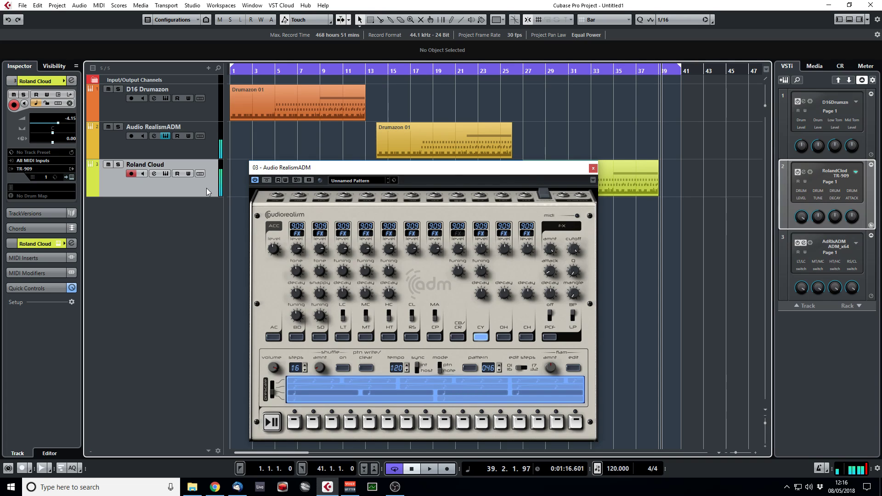
{"action": "left_click", "coordinate": [593, 169]}
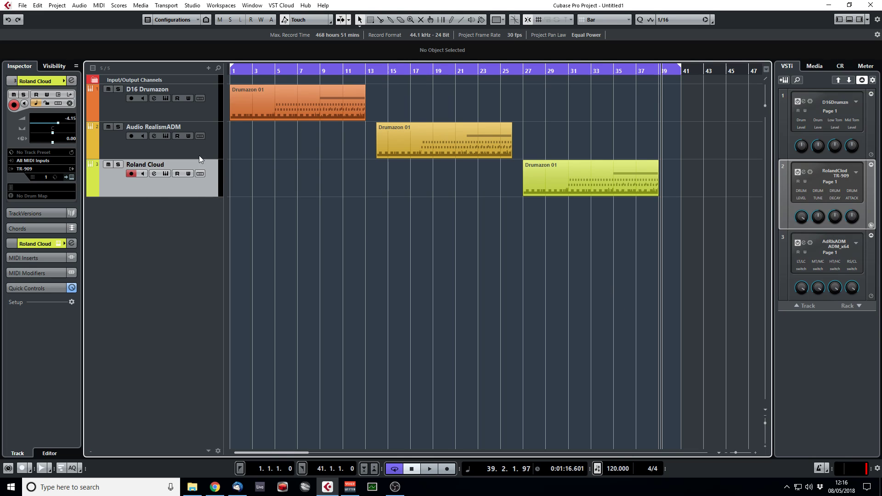
Audition the D16 Drumazon track, then select Audio RealismADM so it becomes the armed track.
{"action": "left_click", "coordinate": [203, 114]}
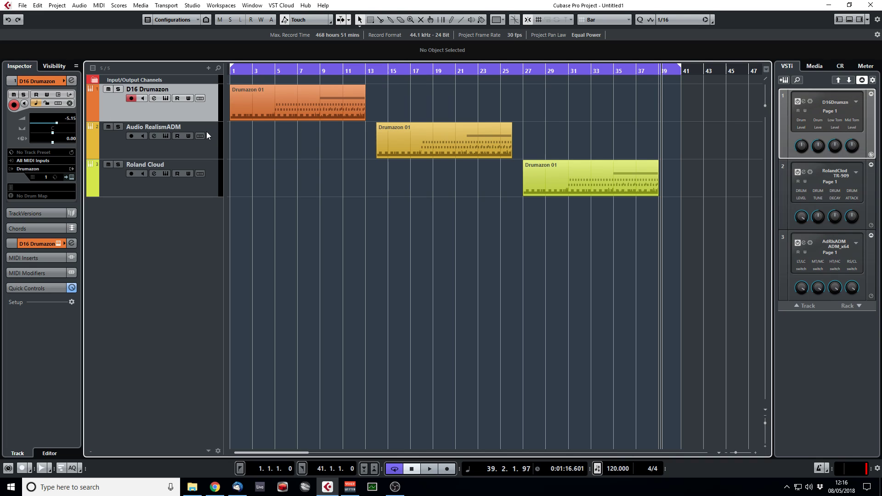
{"action": "left_click", "coordinate": [212, 152]}
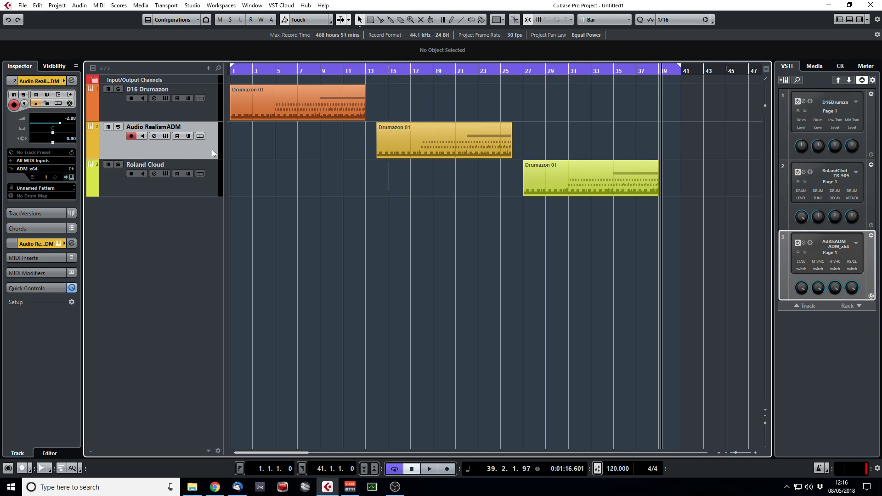